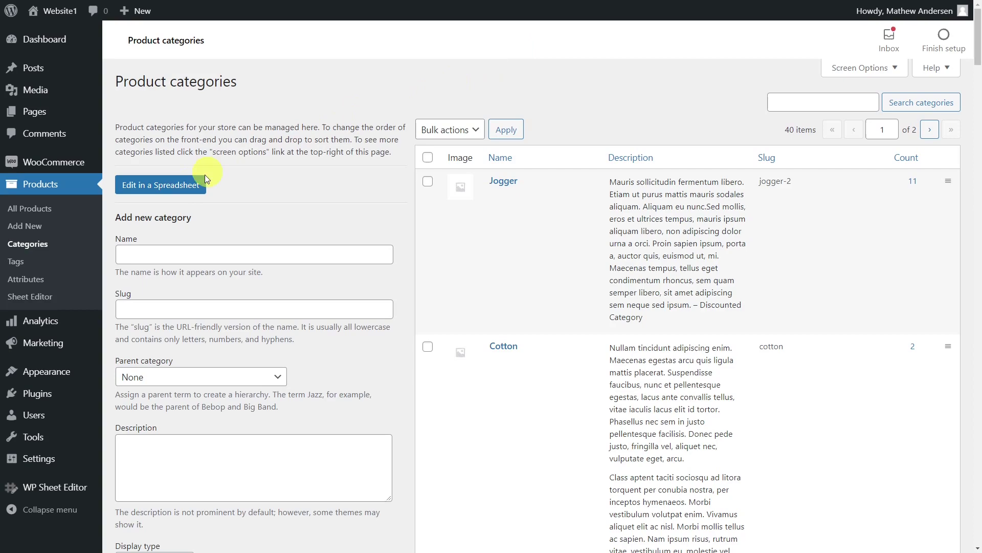
- Load the 40 product categories into WP Sheet Editor from the Categories page
click(191, 187)
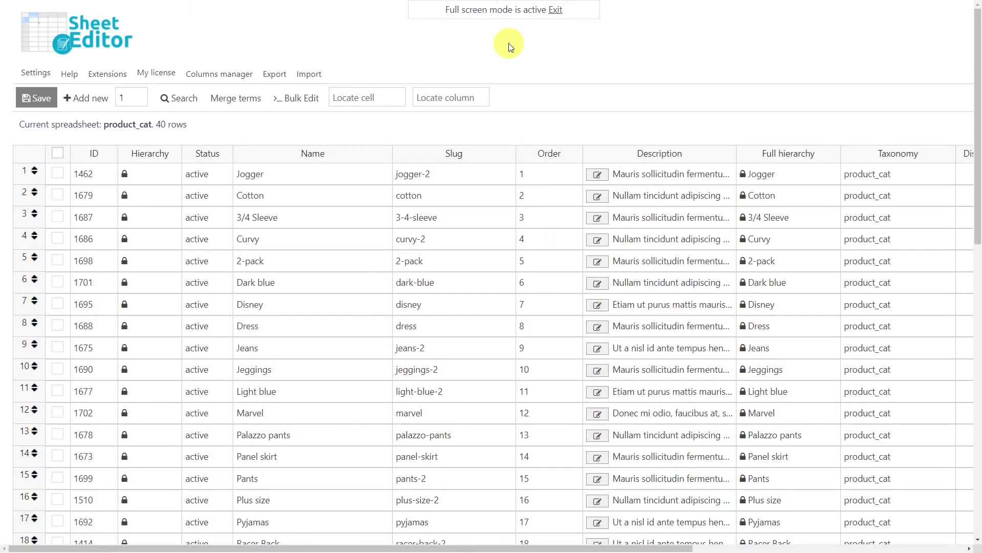
- Sort categories ascending by Name and select 2-pack's Order cell
click(329, 157)
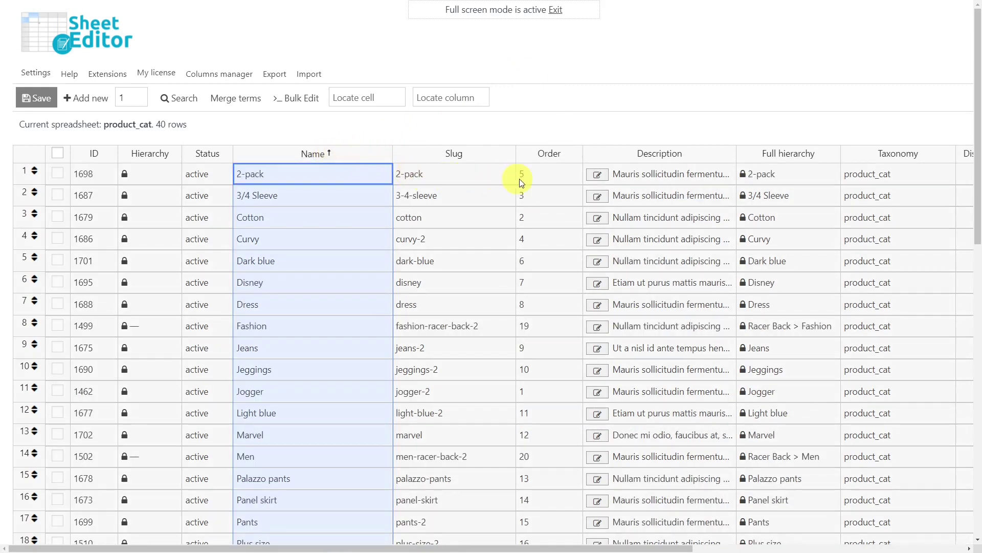
click(544, 175)
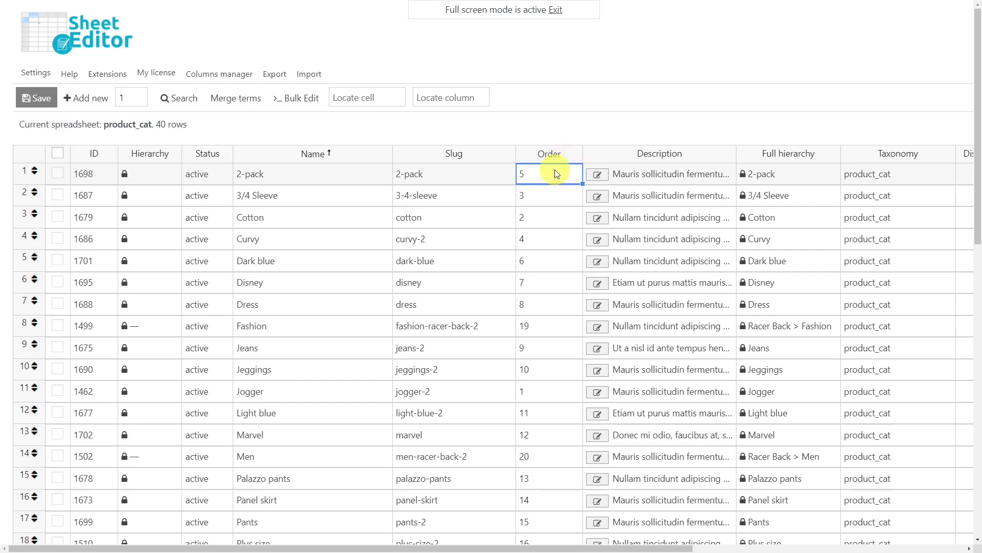
- Number Order values sequentially from 2-pack, 3/4 Sleeve, Cotton, Dark blue, Disney onward, then save
double_click(555, 174)
text(1)
double_click(543, 196)
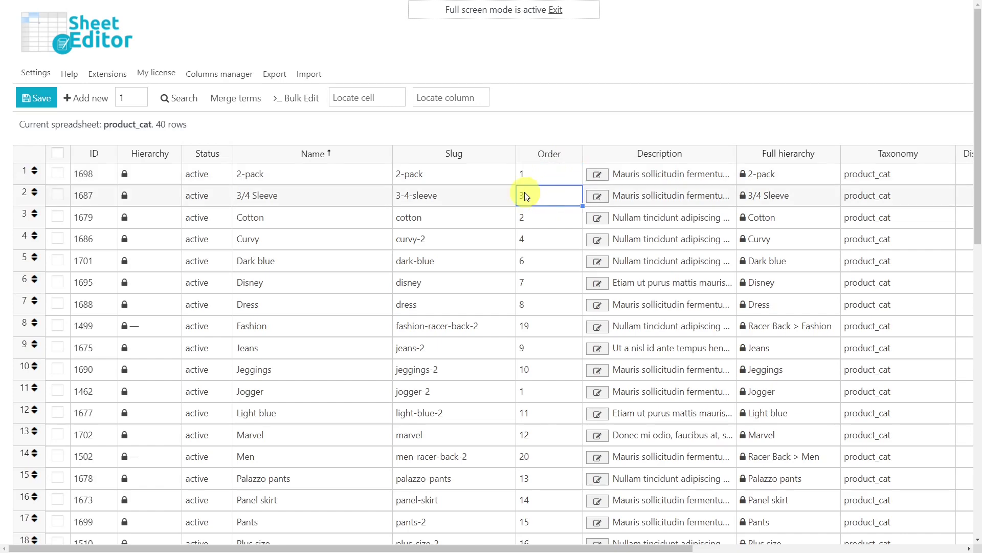
text(2)
double_click(534, 222)
text(3)
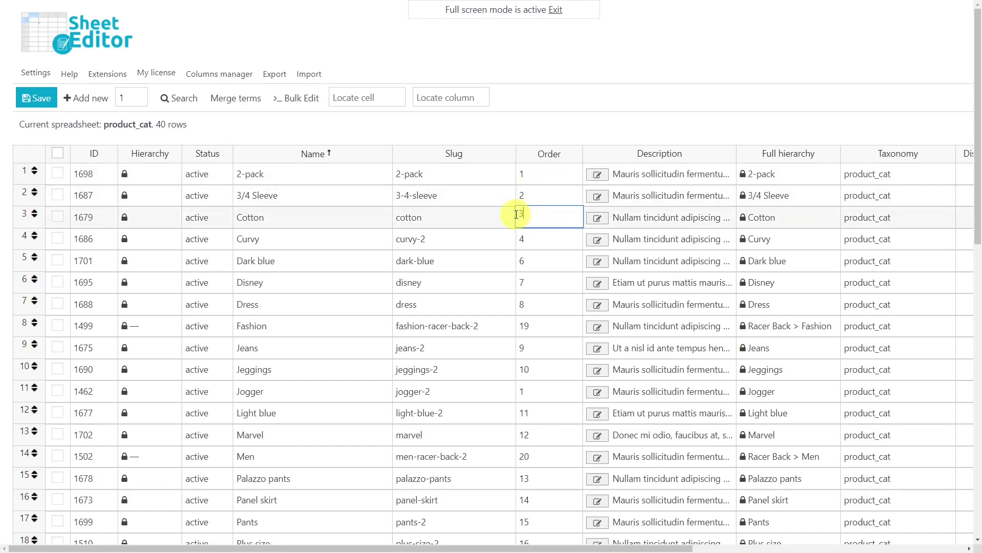
double_click(533, 256)
text(5)
double_click(540, 281)
text(6)
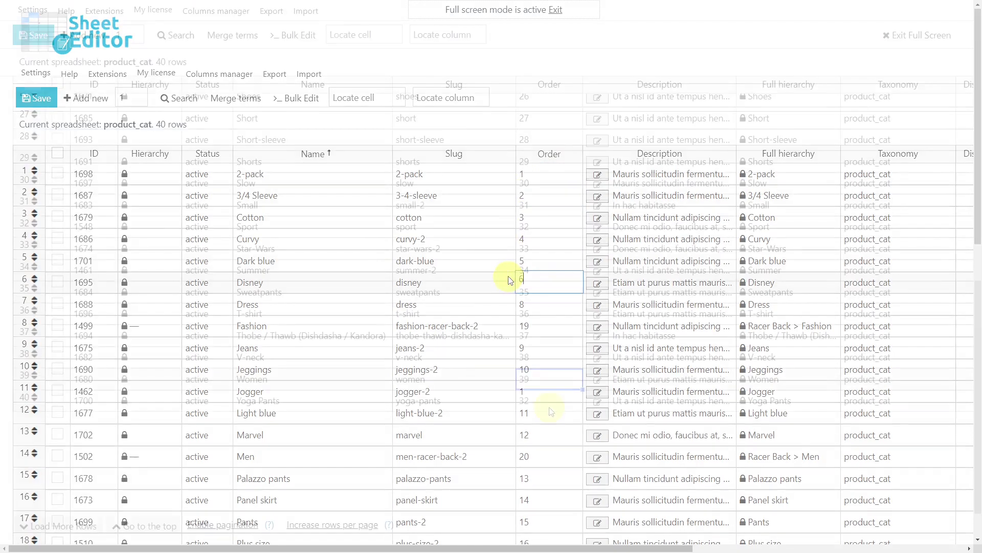
text(40)
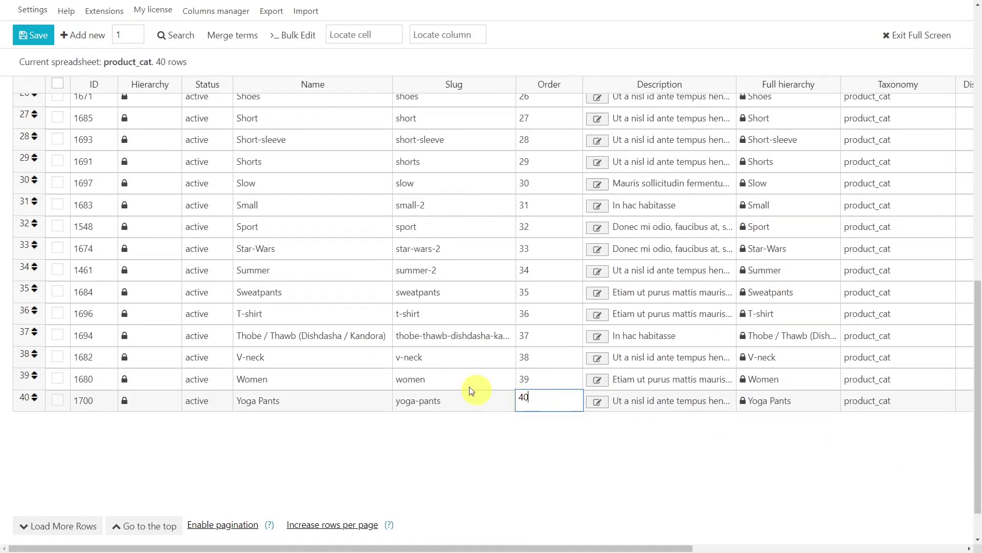
click(39, 34)
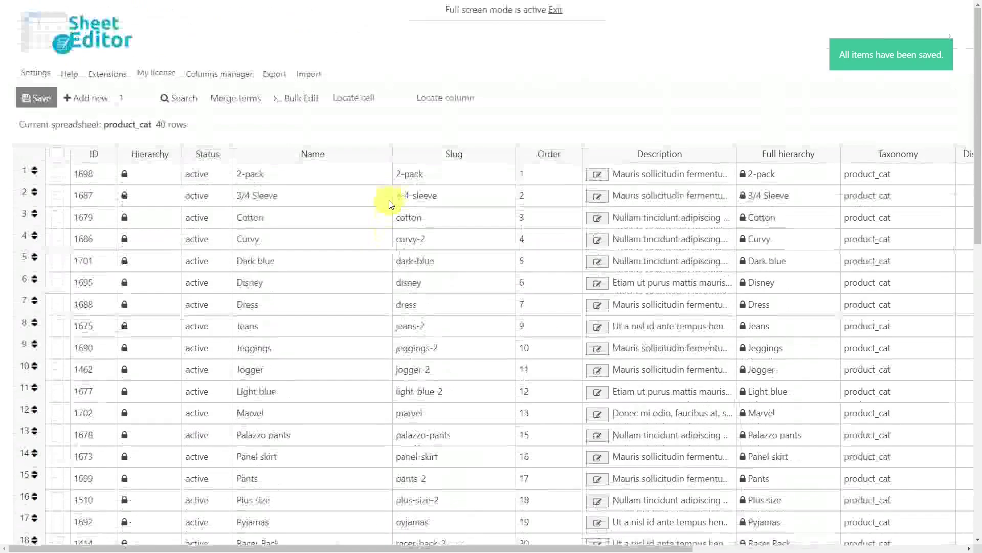
- Exit full screen and view the reordered Product categories admin list
click(556, 12)
mouse_move(40, 185)
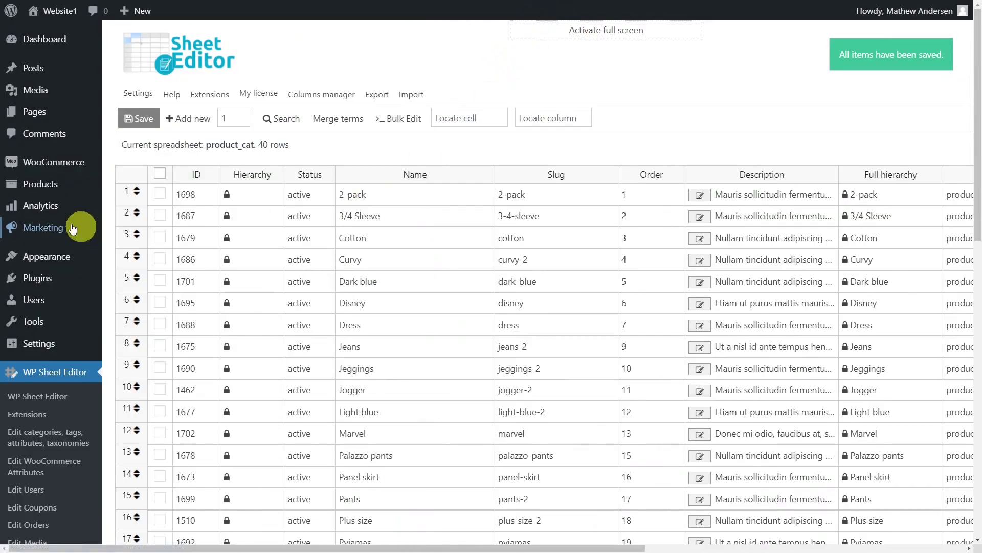
click(126, 224)
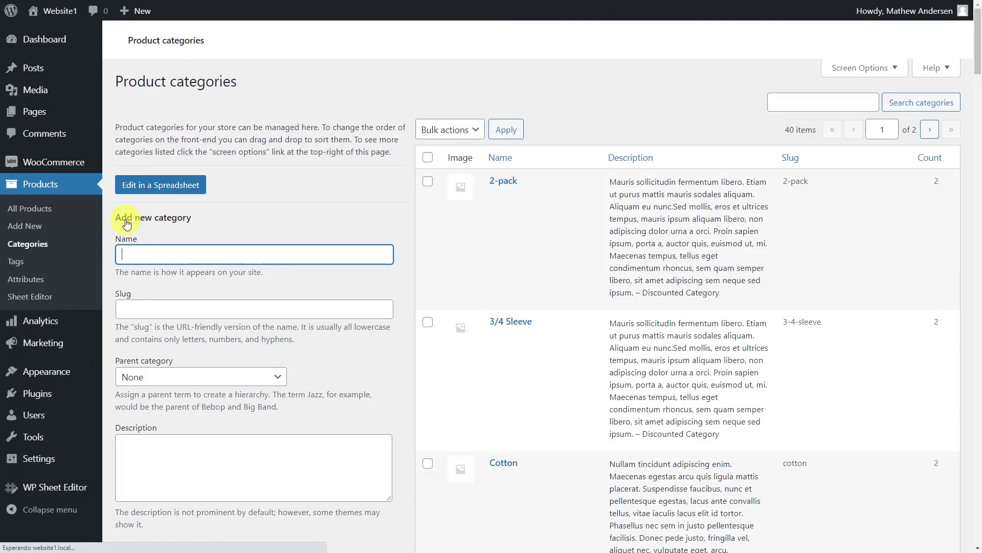